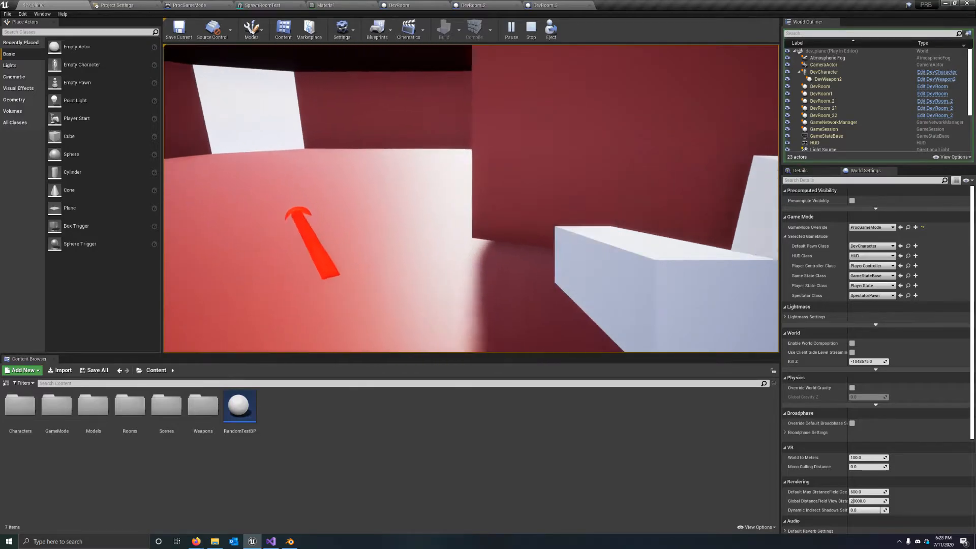
# Step: Walk the player character through the spawned rooms in the play session, examining the doorways, walls, props and direction arrows
pyautogui.press('w')
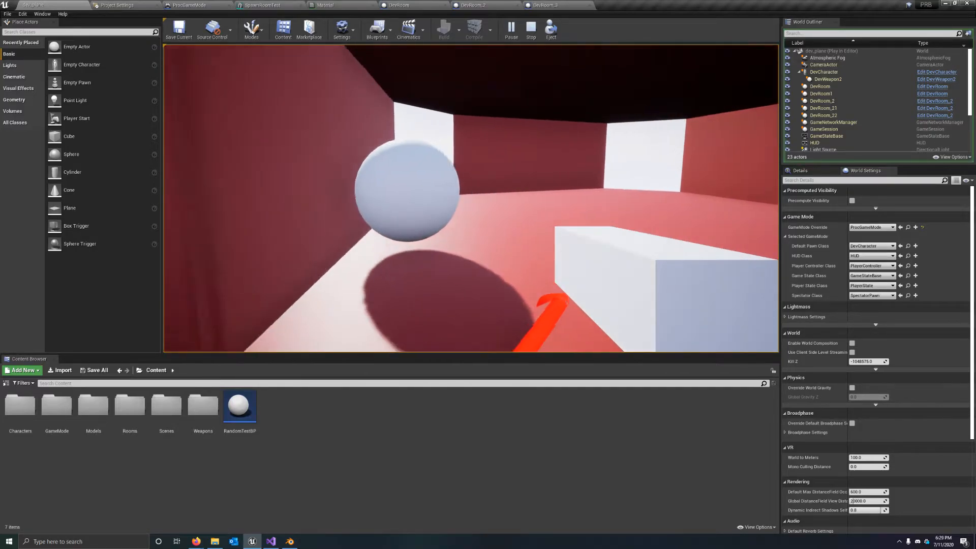
pyautogui.press('w')
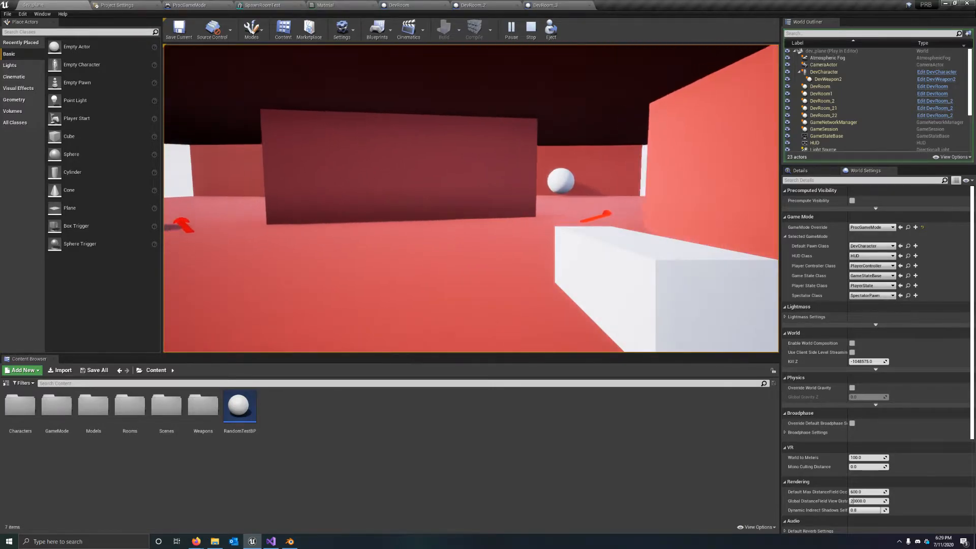
pyautogui.press('w')
pyautogui.press('w')
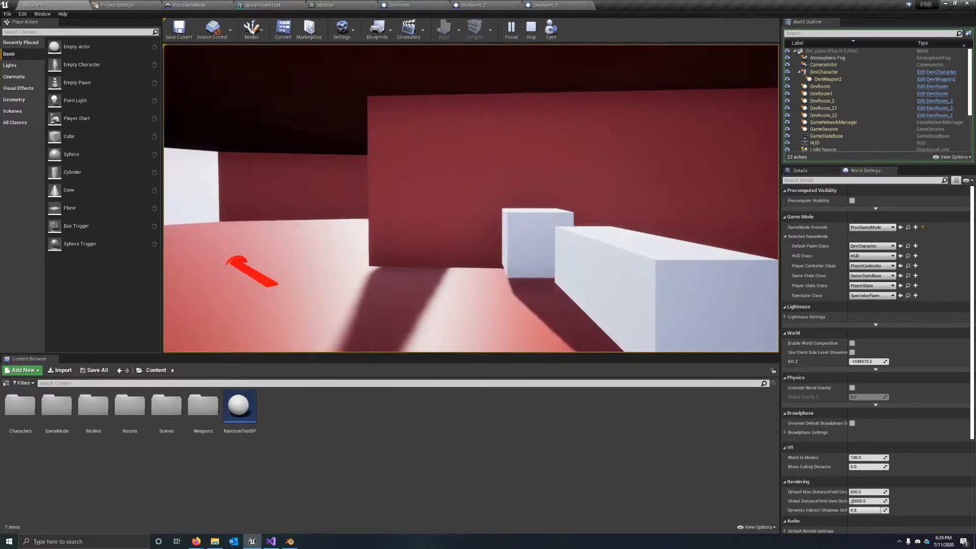
pyautogui.press('w')
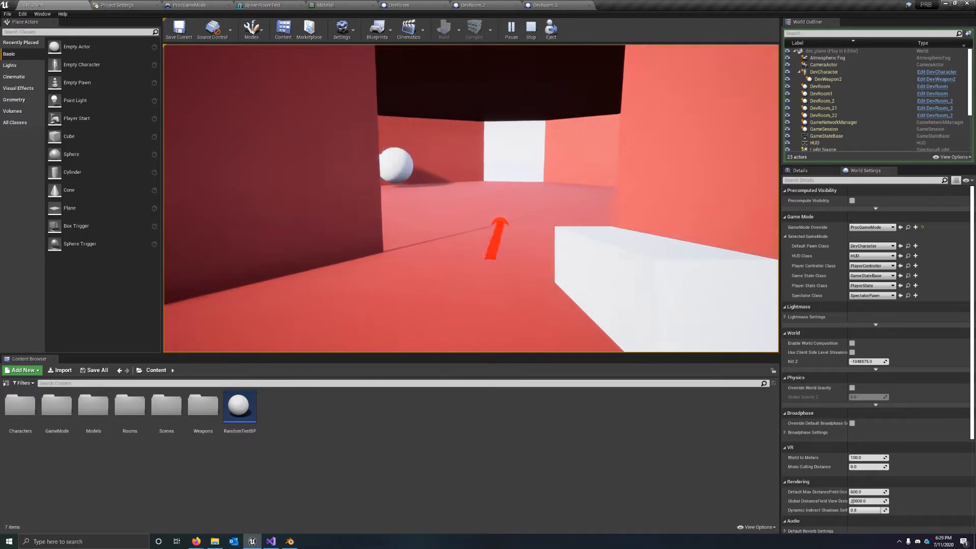
pyautogui.press('w')
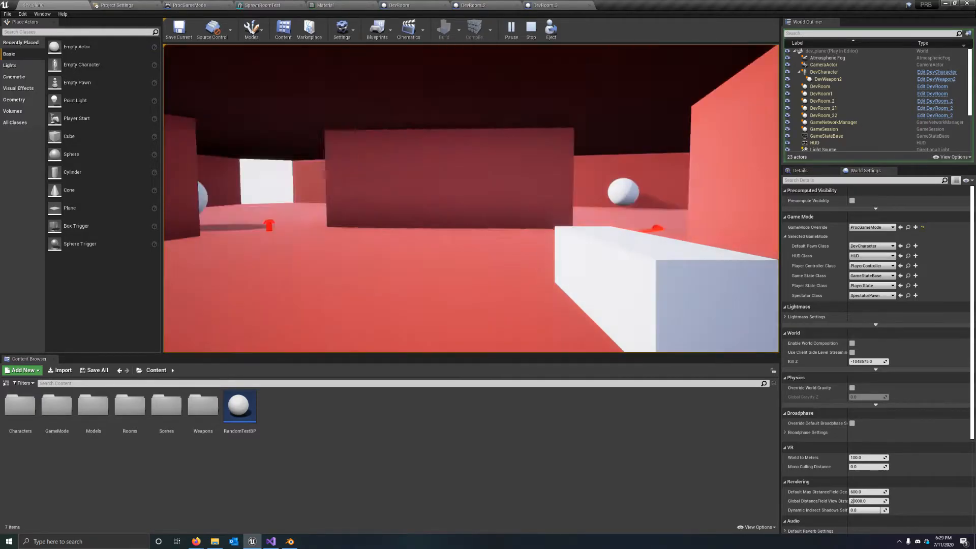
pyautogui.press('w')
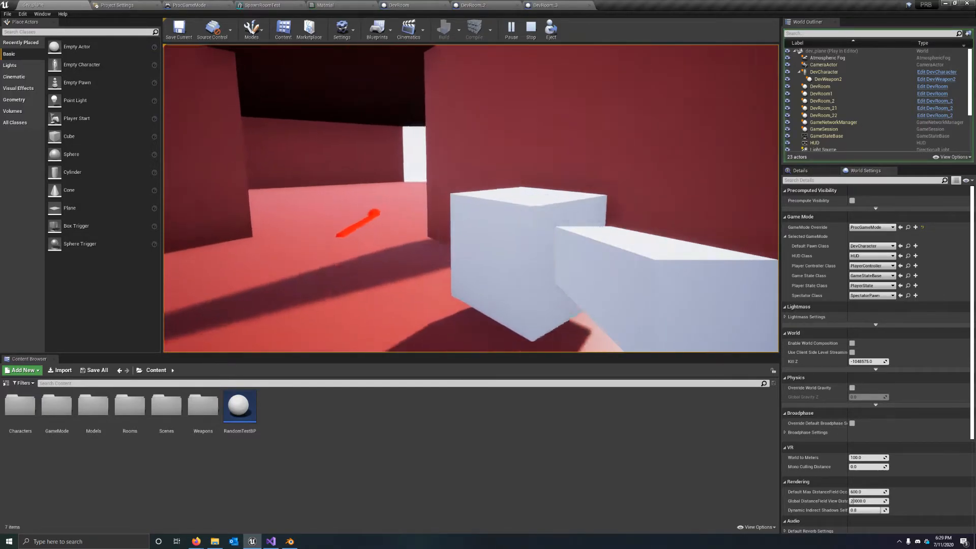
pyautogui.press('w')
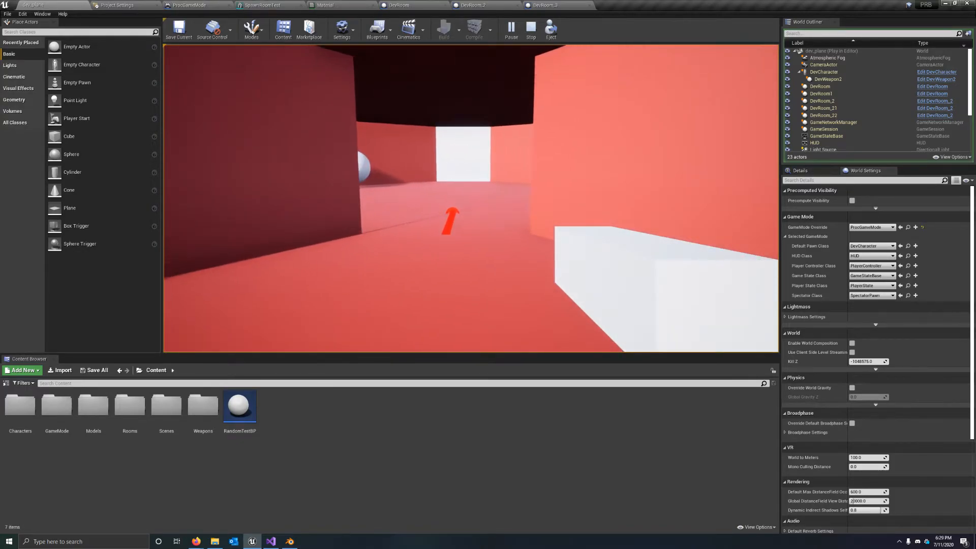
pyautogui.press('w')
pyautogui.press('w')
pyautogui.press('s')
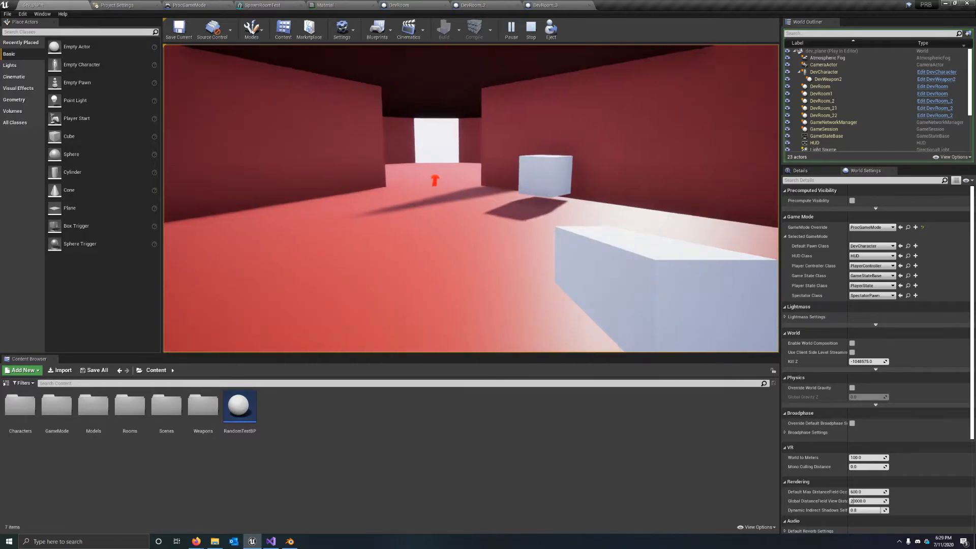
pyautogui.press('w')
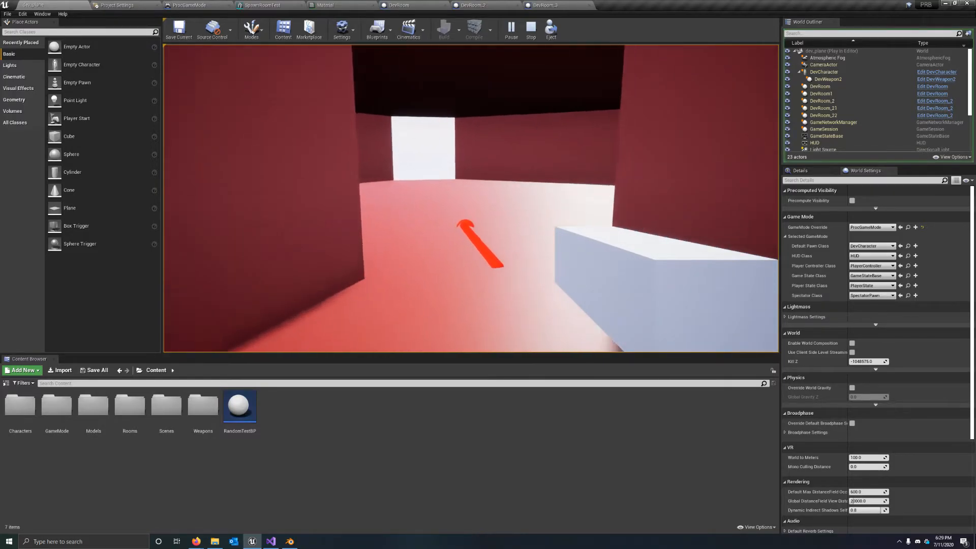
pyautogui.press('w')
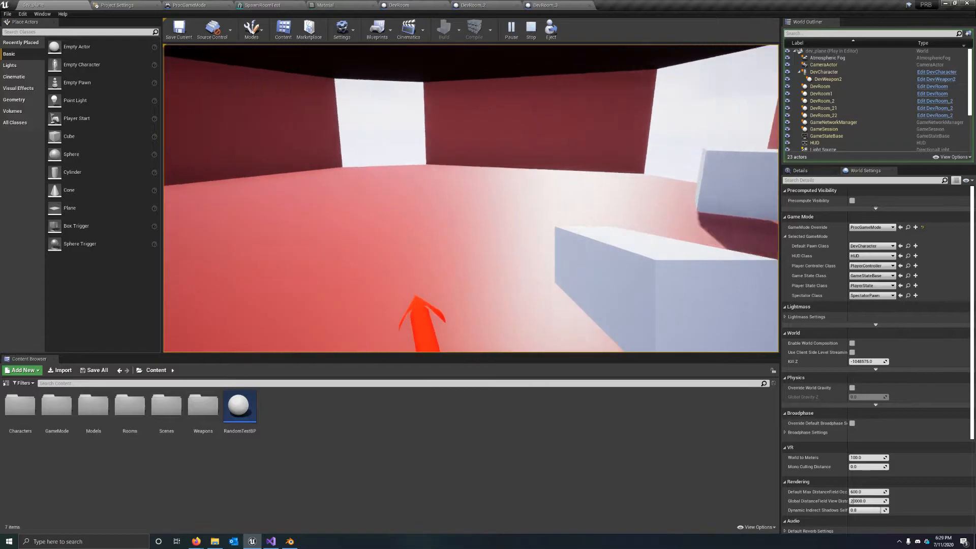
pyautogui.press('w')
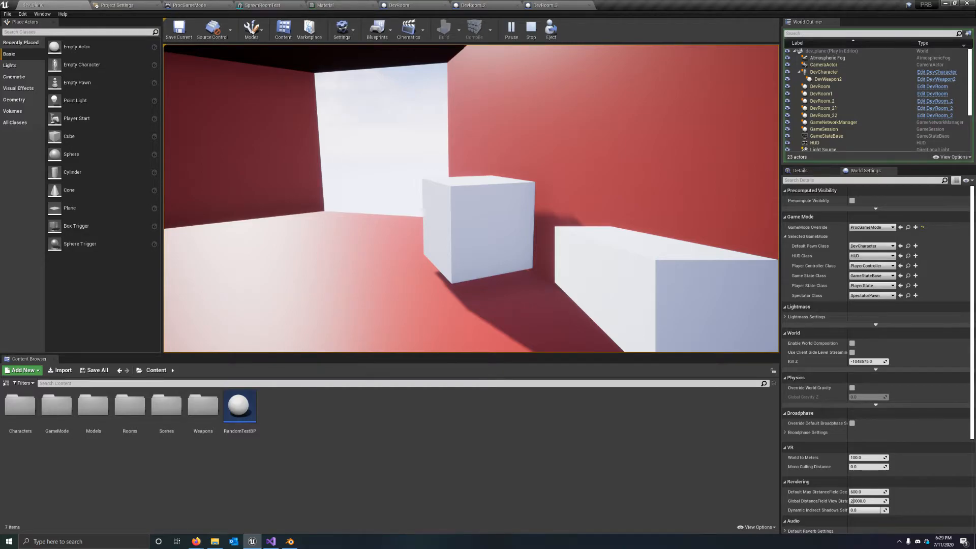
pyautogui.press('w')
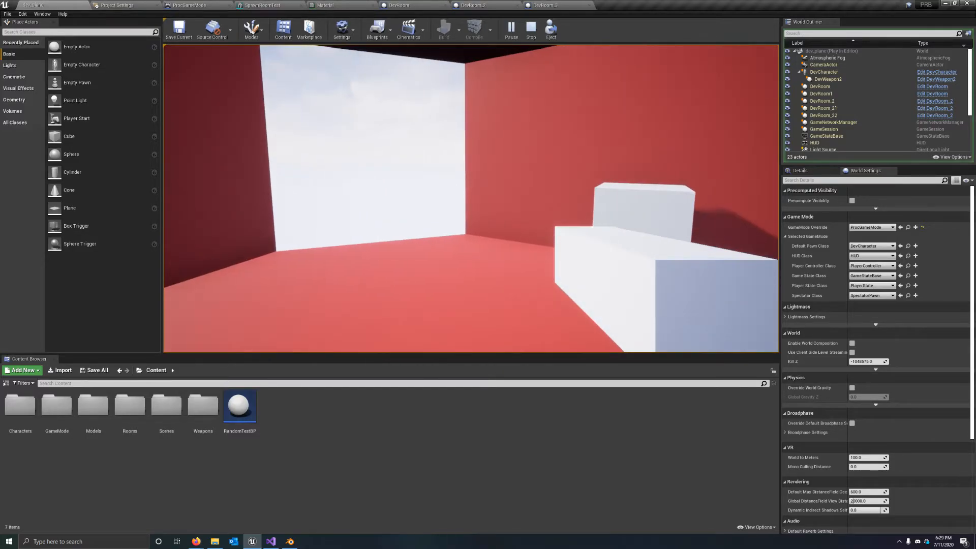
pyautogui.press('w')
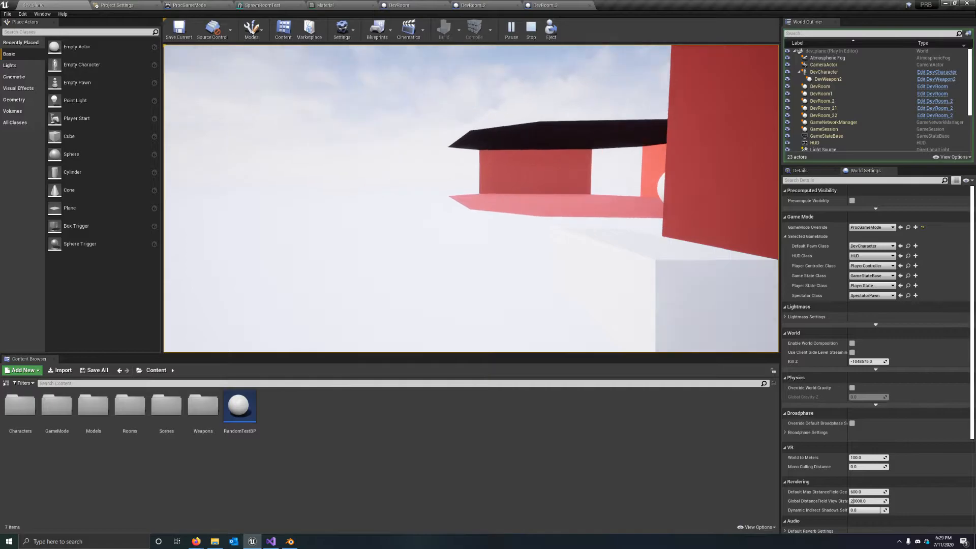
pyautogui.press('d')
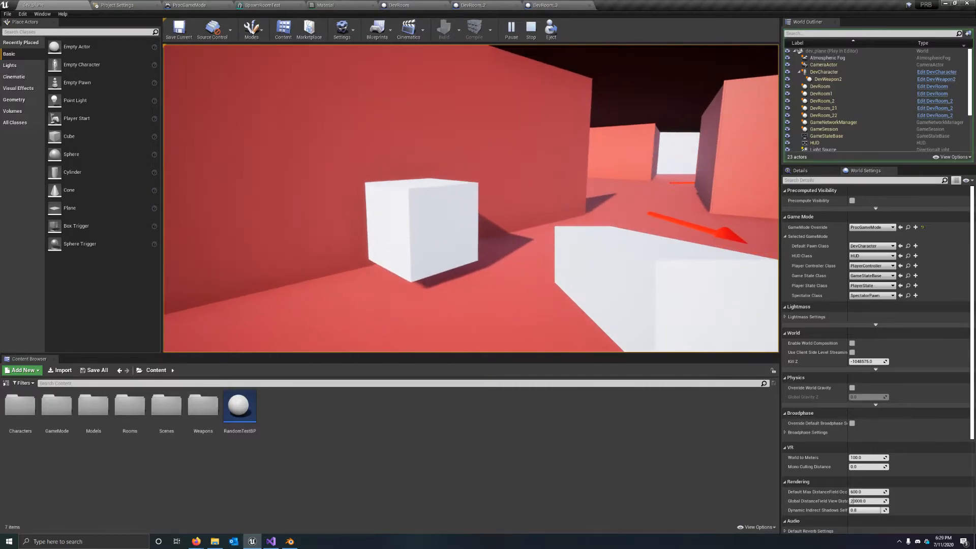
pyautogui.press('w')
pyautogui.press('w')
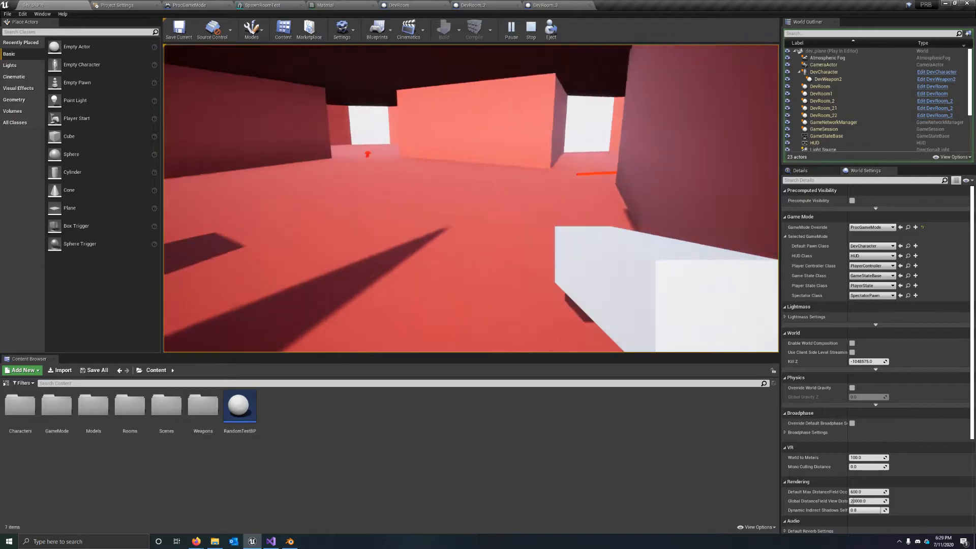
pyautogui.press('w')
pyautogui.press('w')
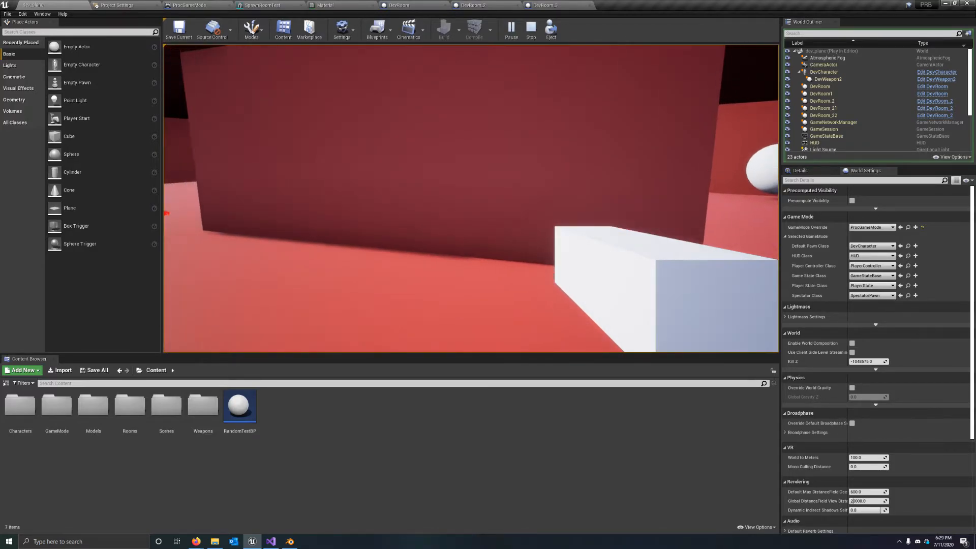
# Step: Eject from the player character and select the central DevRoom while viewing the spawned rooms from above
pyautogui.press('F8')
pyautogui.press('s')
pyautogui.moveTo(350, 147); pyautogui.dragTo(433, 200, button='right')
pyautogui.press('w')
pyautogui.click(519, 197)
pyautogui.press('d')
pyautogui.moveTo(519, 197); pyautogui.dragTo(553, 227, button='right')
pyautogui.press('d')
pyautogui.press('s')
pyautogui.press('d')
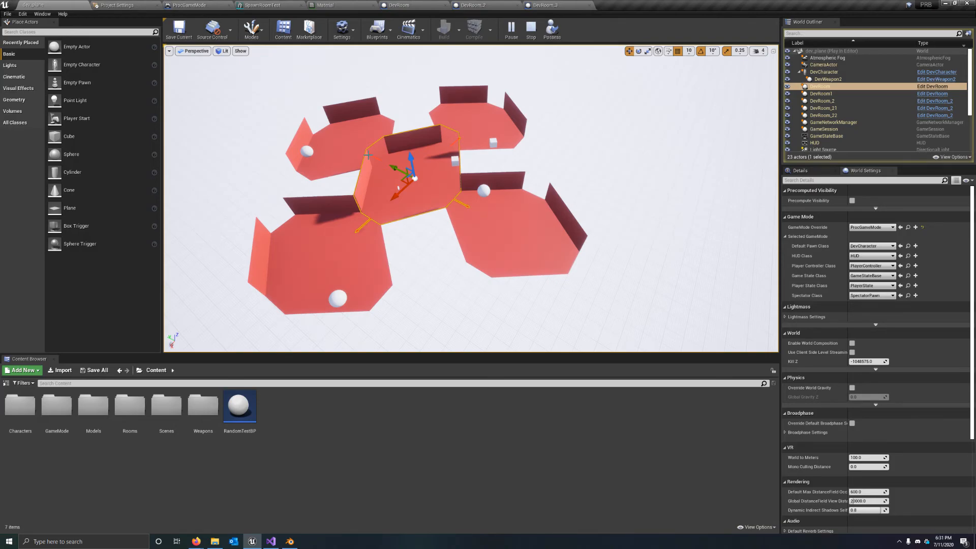
# Step: Examine how the surrounding rooms connect to the selected DevRoom from overhead, and stop the play session
pyautogui.moveTo(367, 206)
pyautogui.mouseDown(button='right')
pyautogui.moveTo(379, 193)
pyautogui.moveTo(354, 206)
pyautogui.mouseUp(button='right')
pyautogui.moveTo(398, 212); pyautogui.dragTo(384, 190, button='right')
pyautogui.moveTo(478, 272); pyautogui.dragTo(413, 251, button='right')
pyautogui.press('f')
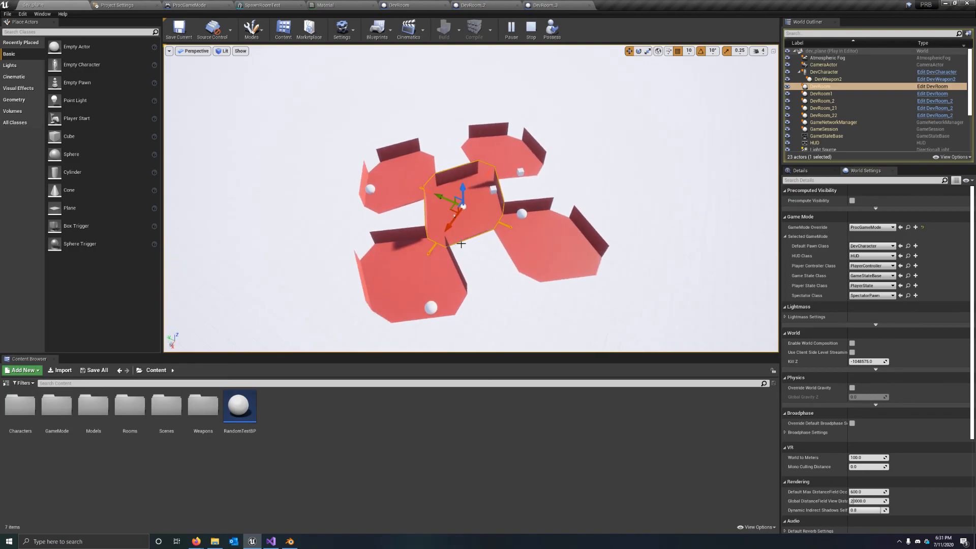
pyautogui.scroll(4, 472, 262)
pyautogui.scroll(-4, 494, 244)
pyautogui.moveTo(494, 244); pyautogui.dragTo(511, 219, button='right')
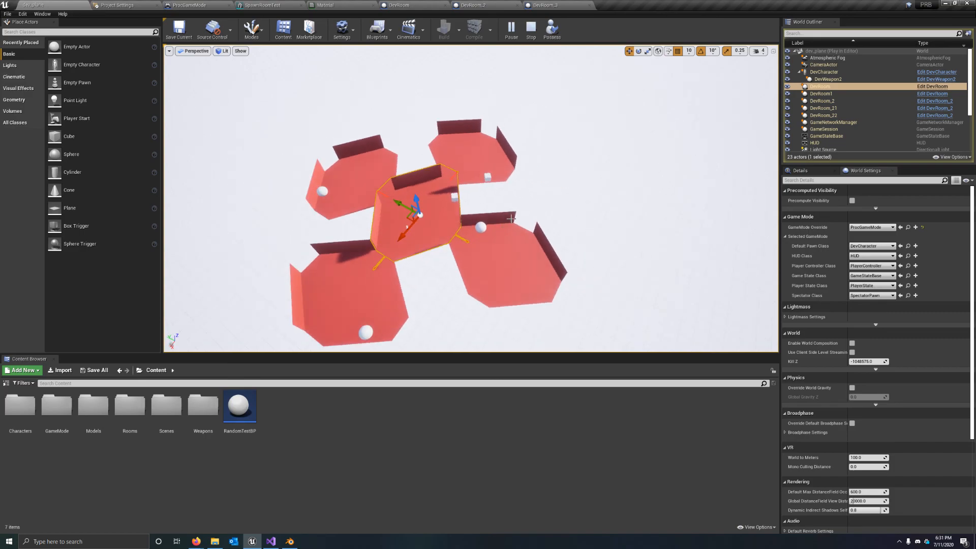
pyautogui.click(532, 30)
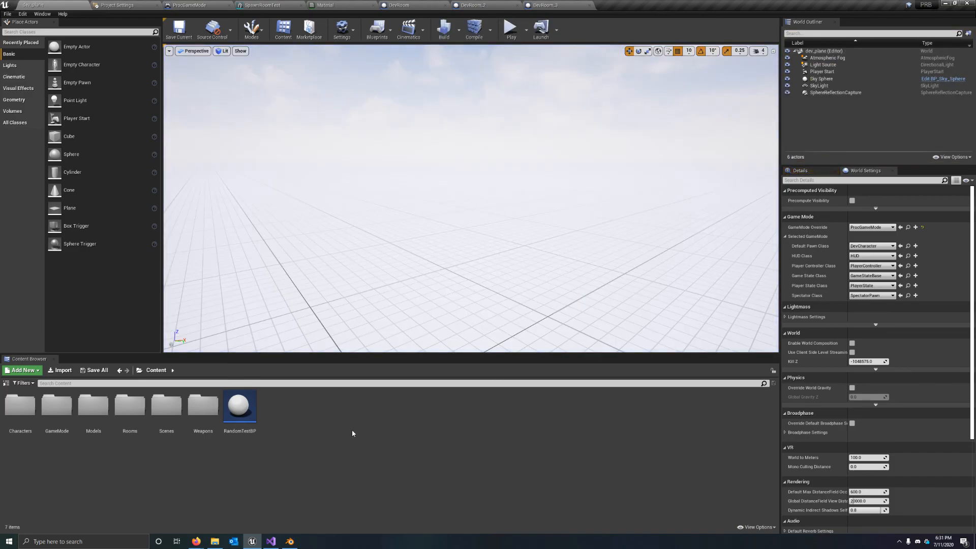